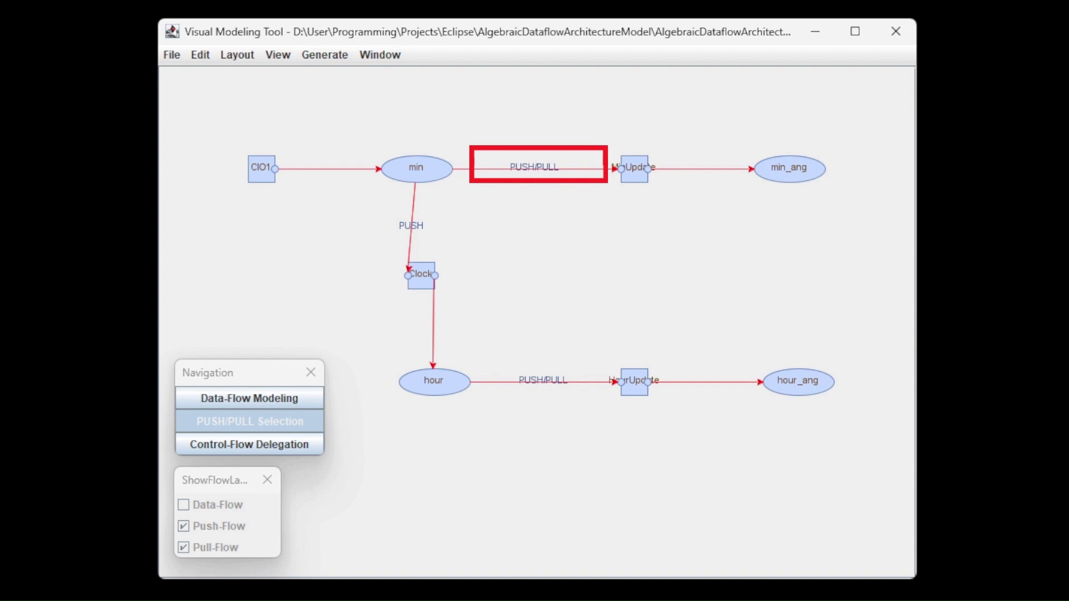
# Step: Set the transfer from min to MinUpdate to PUSH and the one from hour to HourUpdate to PULL
pyautogui.click(539, 169)
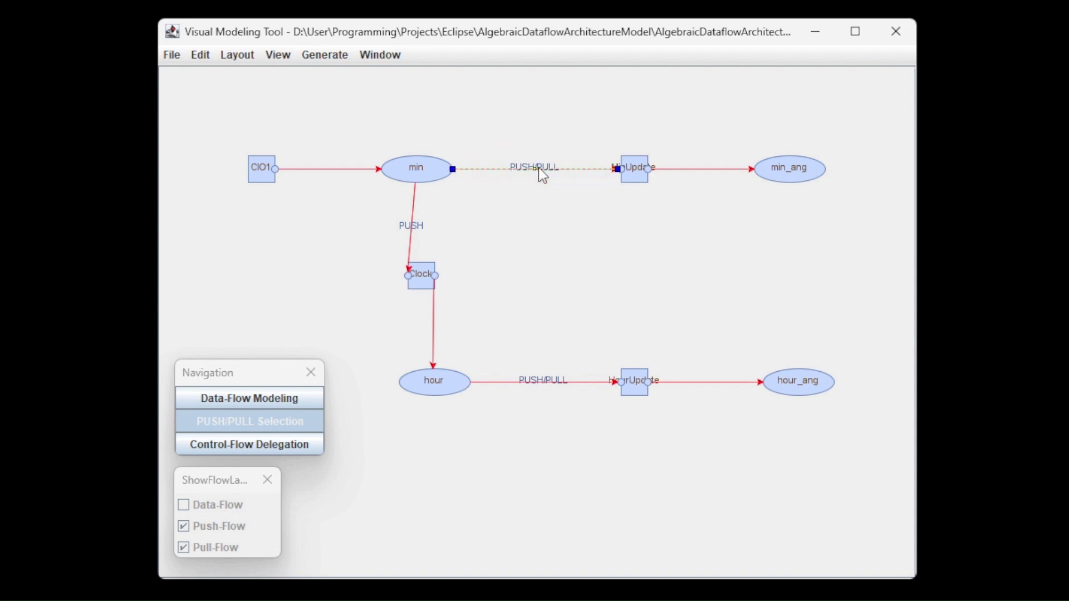
pyautogui.click(544, 176)
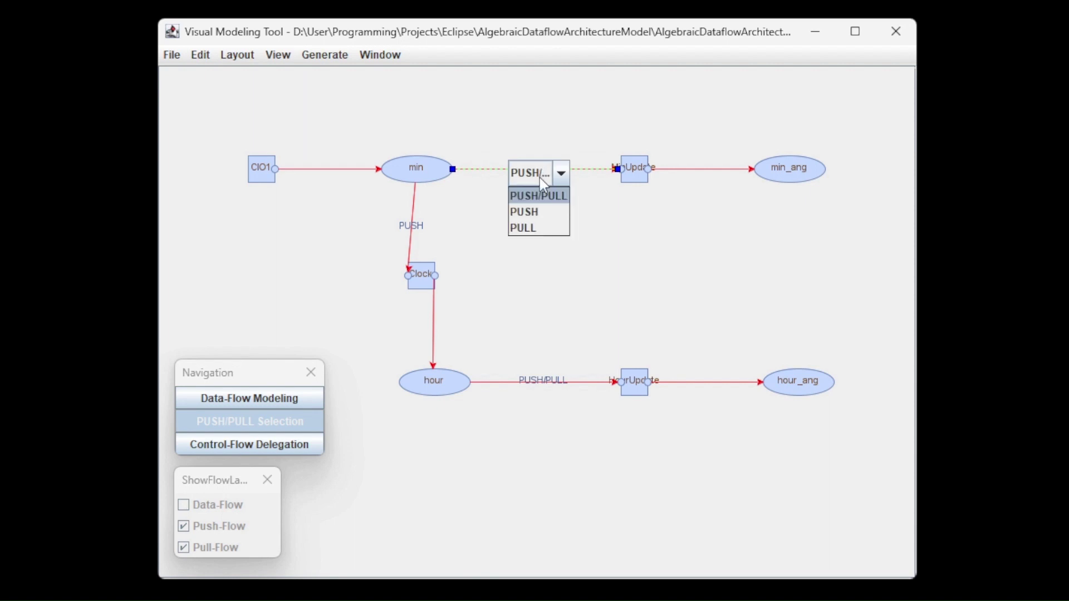
pyautogui.click(550, 214)
pyautogui.click(552, 376)
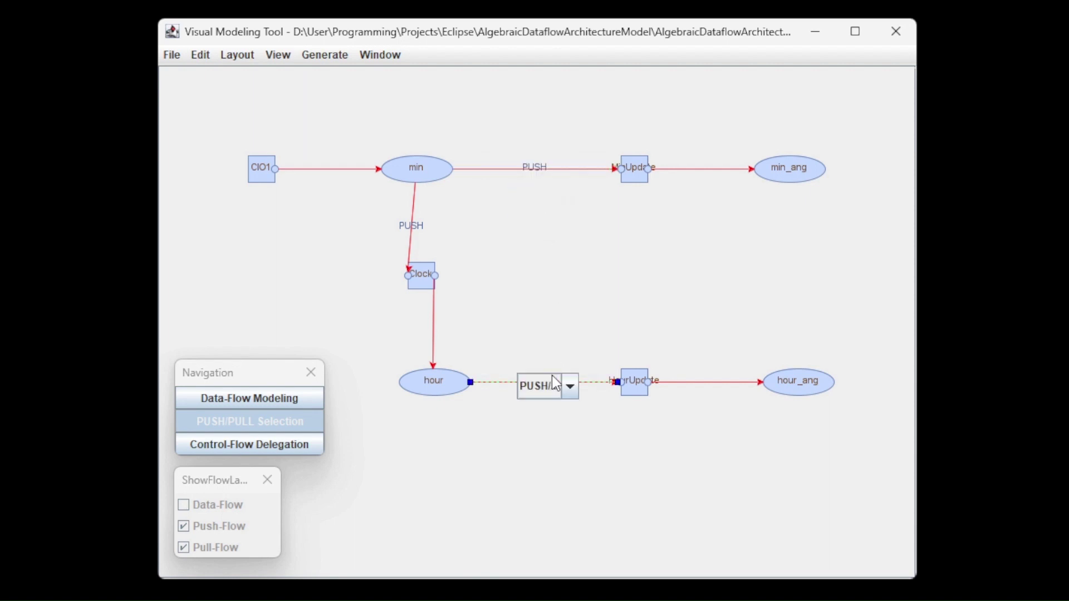
pyautogui.click(553, 376)
pyautogui.click(539, 444)
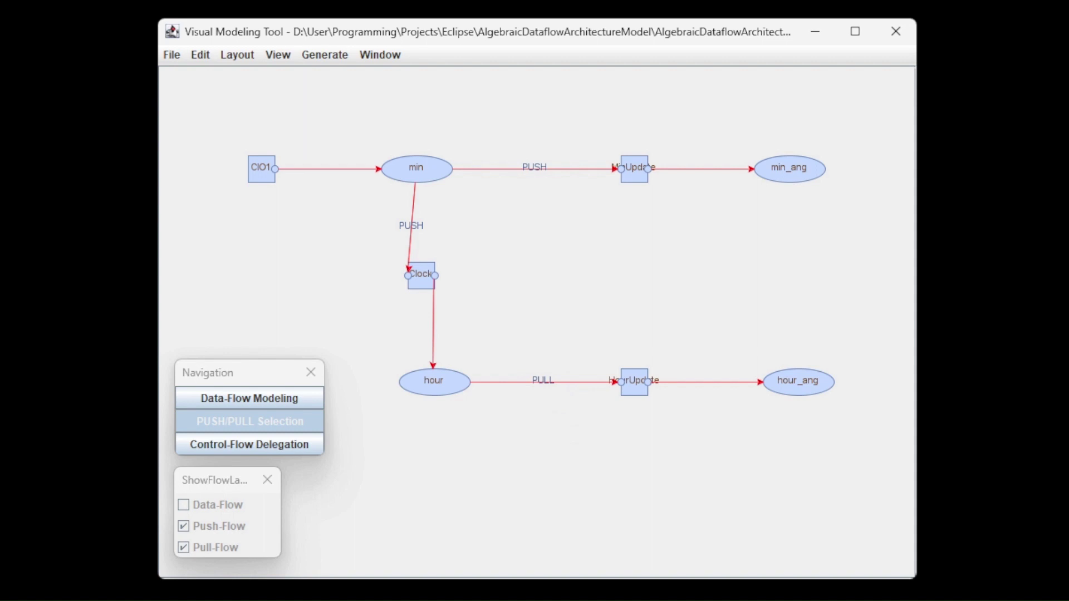
# Step: Overlay the data flow on the control-flow delegation model and move MinUpdate, Clock and HourUpdate clear of the control-flow arrows
pyautogui.click(295, 445)
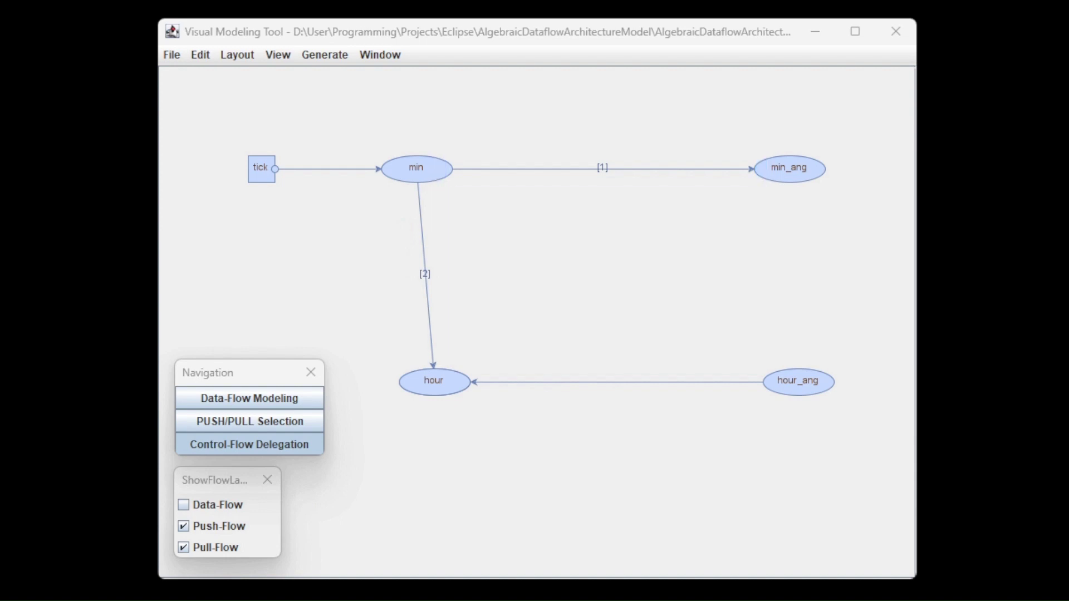
pyautogui.click(239, 508)
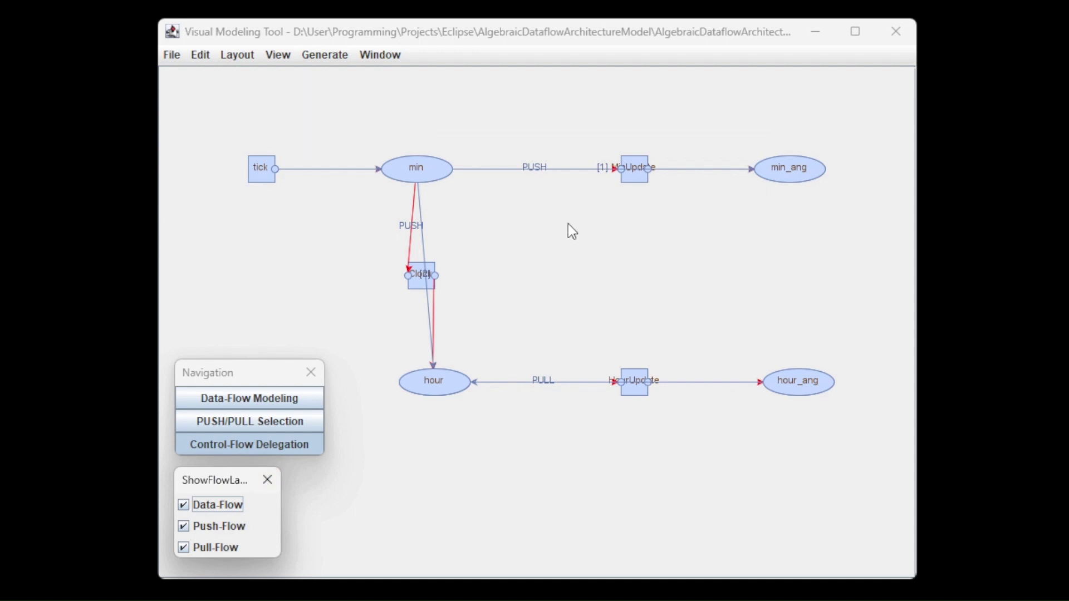
pyautogui.moveTo(638, 159); pyautogui.dragTo(640, 114)
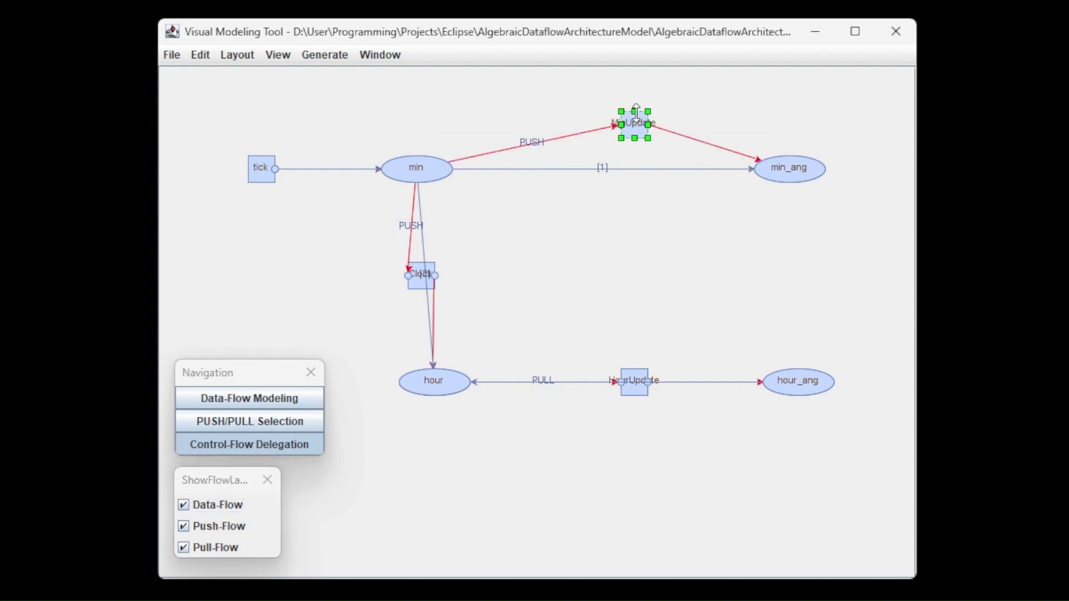
pyautogui.click(645, 278)
pyautogui.moveTo(418, 281); pyautogui.dragTo(480, 282)
pyautogui.click(622, 360)
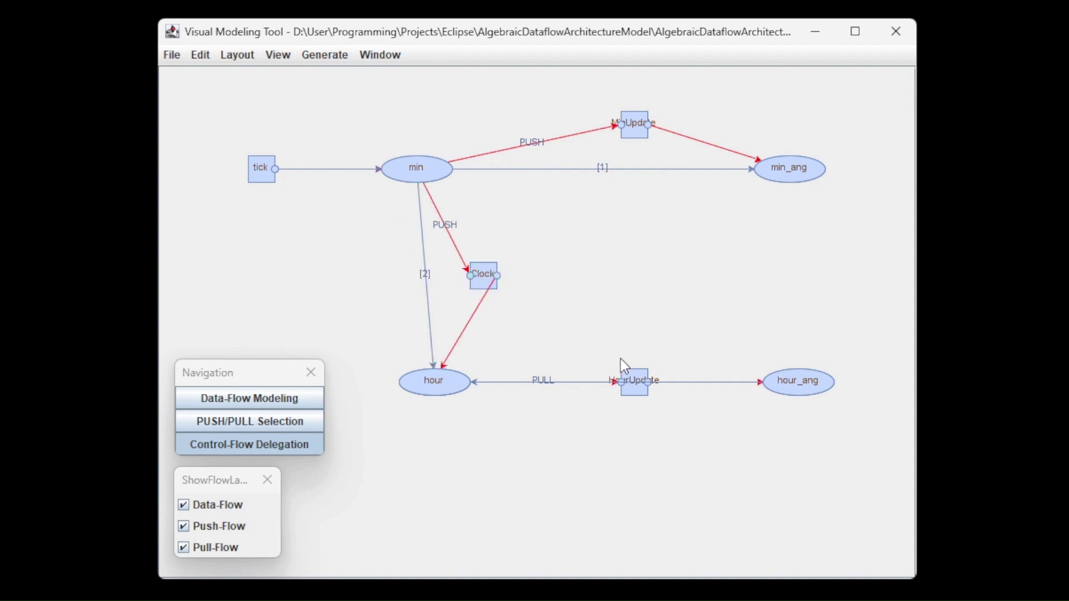
pyautogui.moveTo(635, 377); pyautogui.dragTo(638, 325)
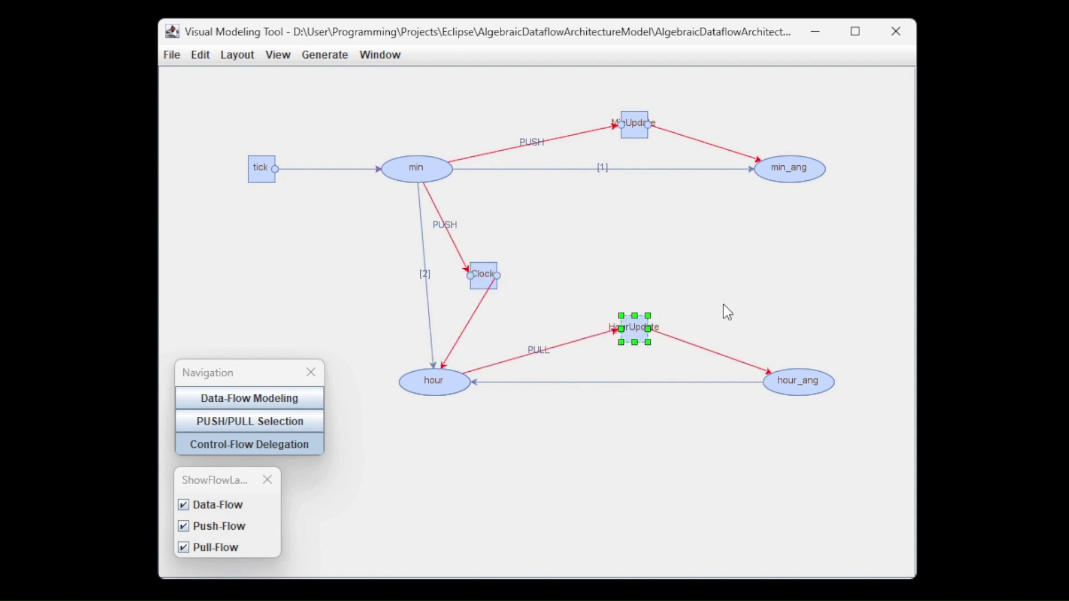
pyautogui.click(643, 463)
# Step: Hide the data-flow overlay and set the transfer from hour to HourUpdate to PUSH in the PUSH/PULL selection model
pyautogui.click(225, 507)
pyautogui.click(240, 427)
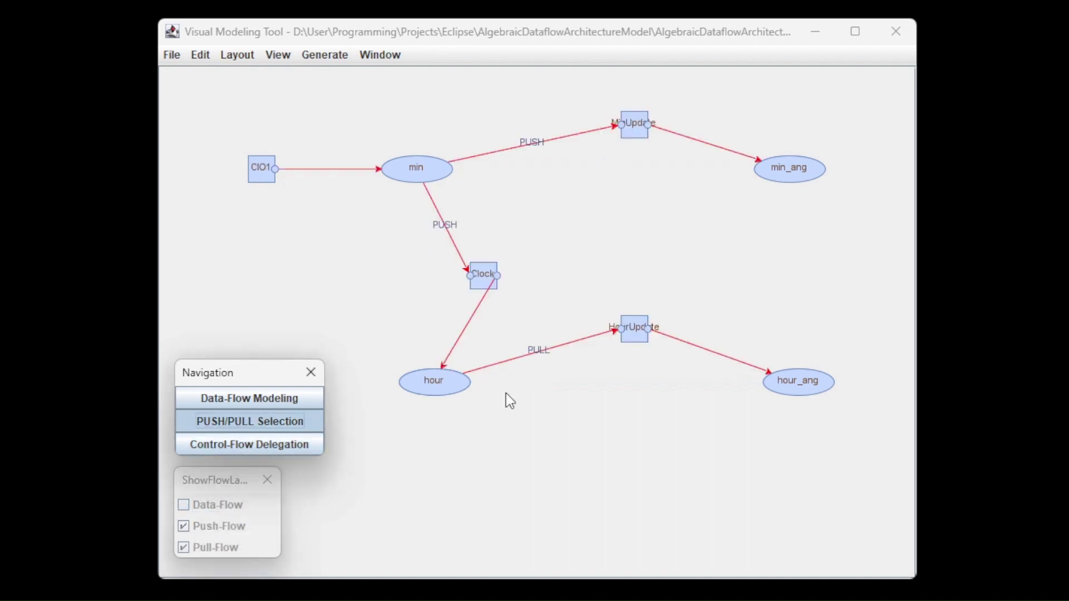
pyautogui.doubleClick(540, 355)
pyautogui.click(544, 357)
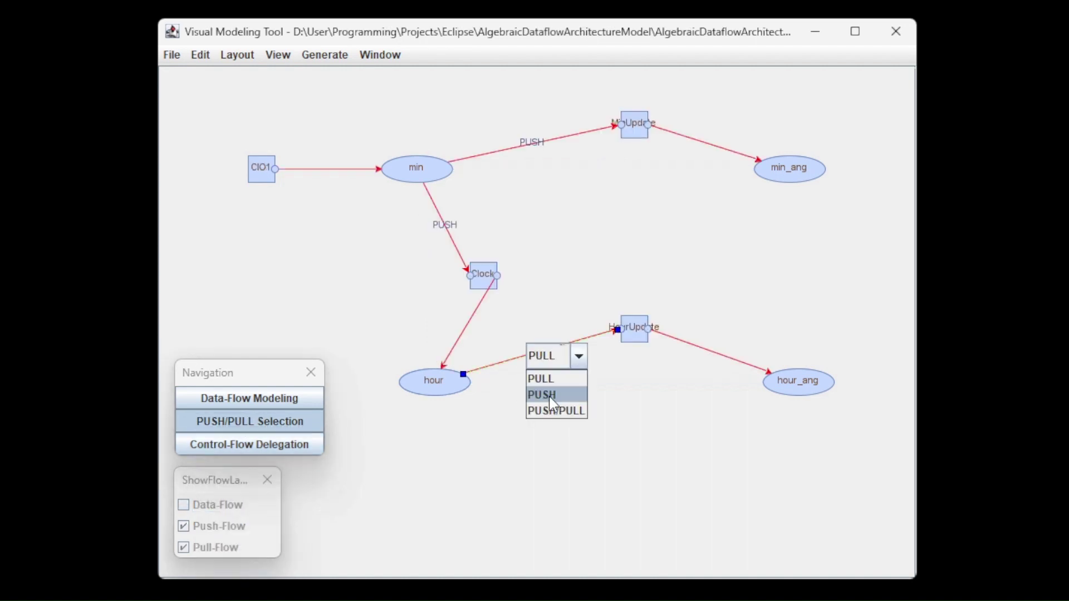
pyautogui.click(553, 398)
pyautogui.click(556, 437)
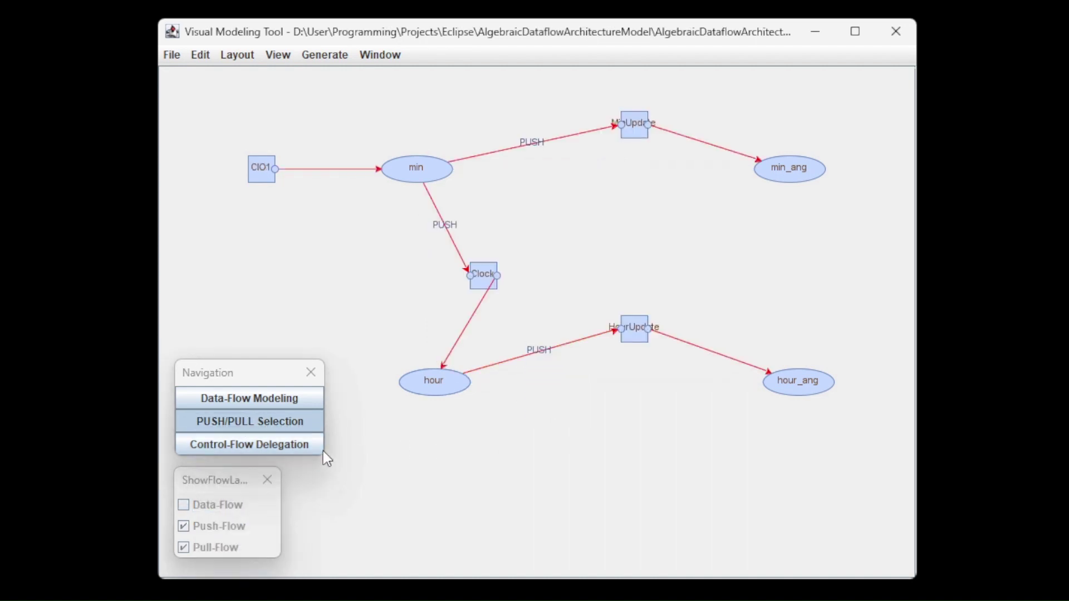
# Step: Return to control-flow delegation and briefly overlay the data flow to compare it with the control flow
pyautogui.click(263, 449)
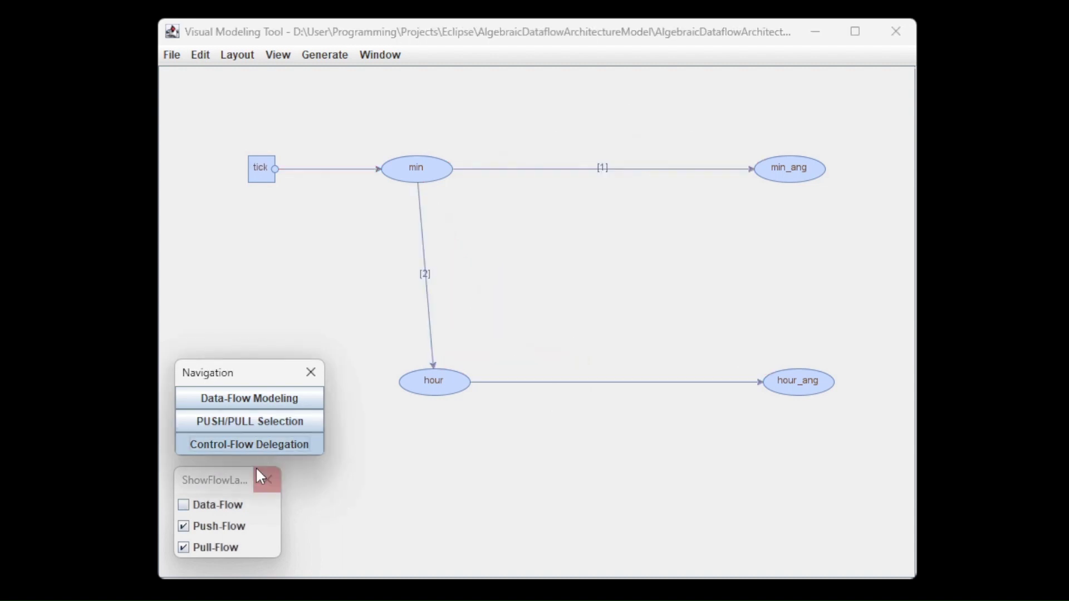
pyautogui.click(225, 507)
pyautogui.click(587, 540)
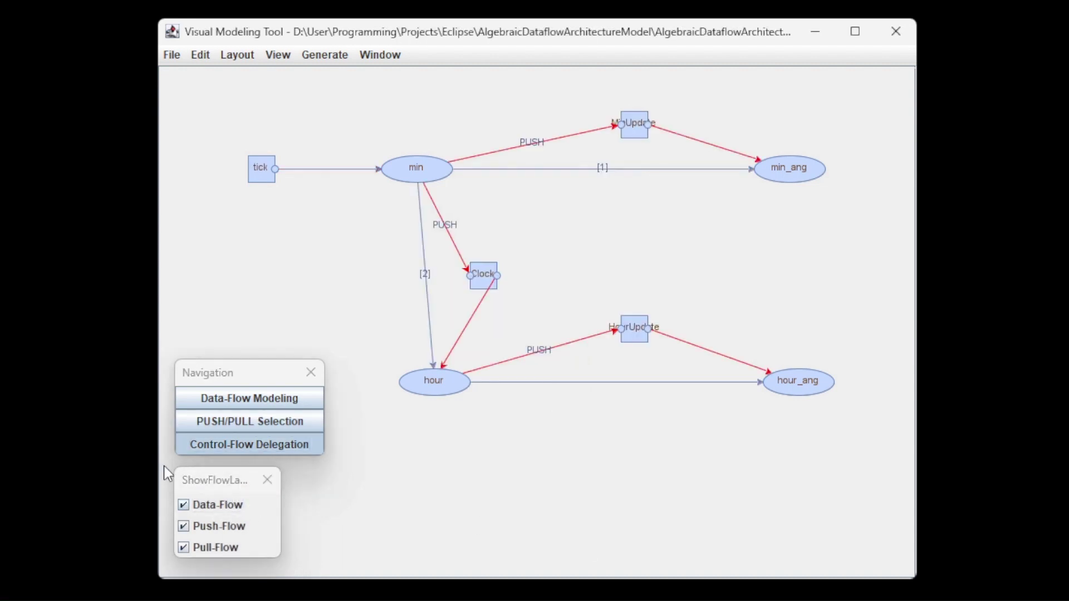
pyautogui.click(231, 507)
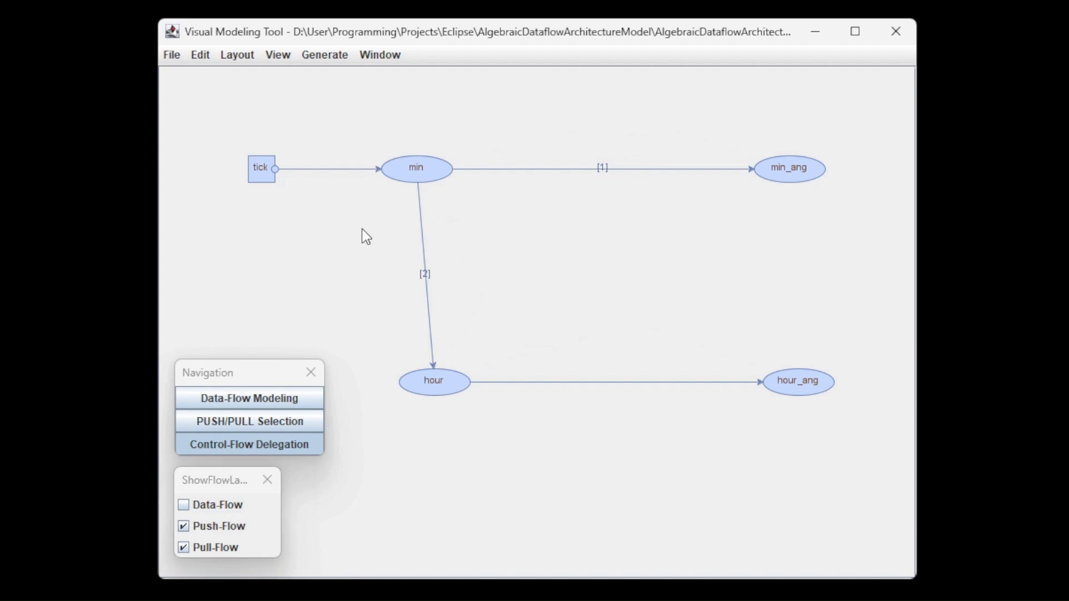
# Step: Insert a mediator named presenter on the call from tick to min and place it above the arrow between min and min_ang
pyautogui.click(318, 170)
pyautogui.rightClick(318, 171)
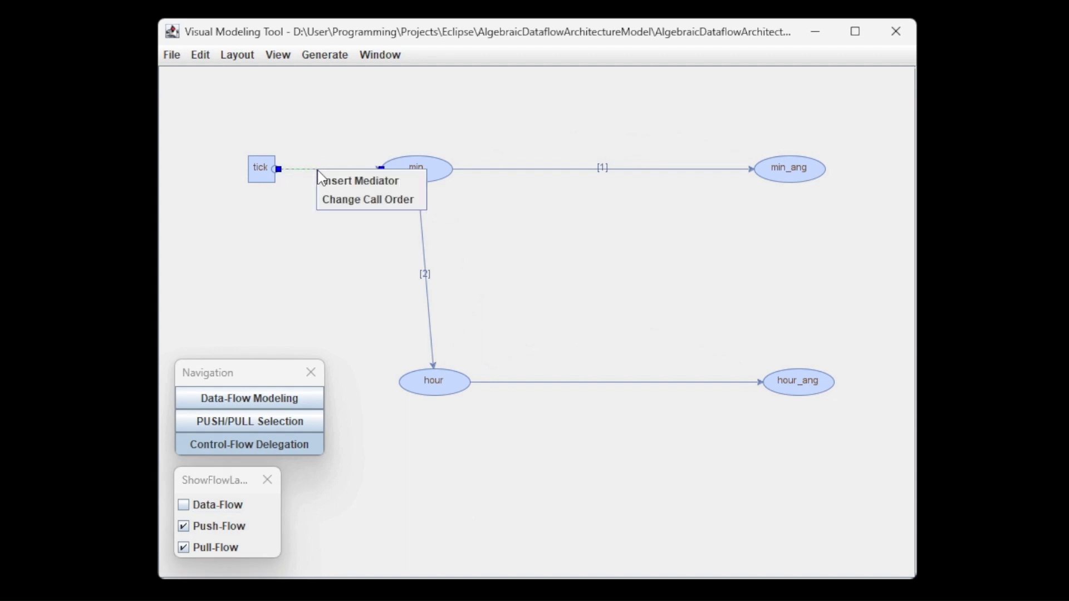
pyautogui.click(362, 183)
pyautogui.write('p')
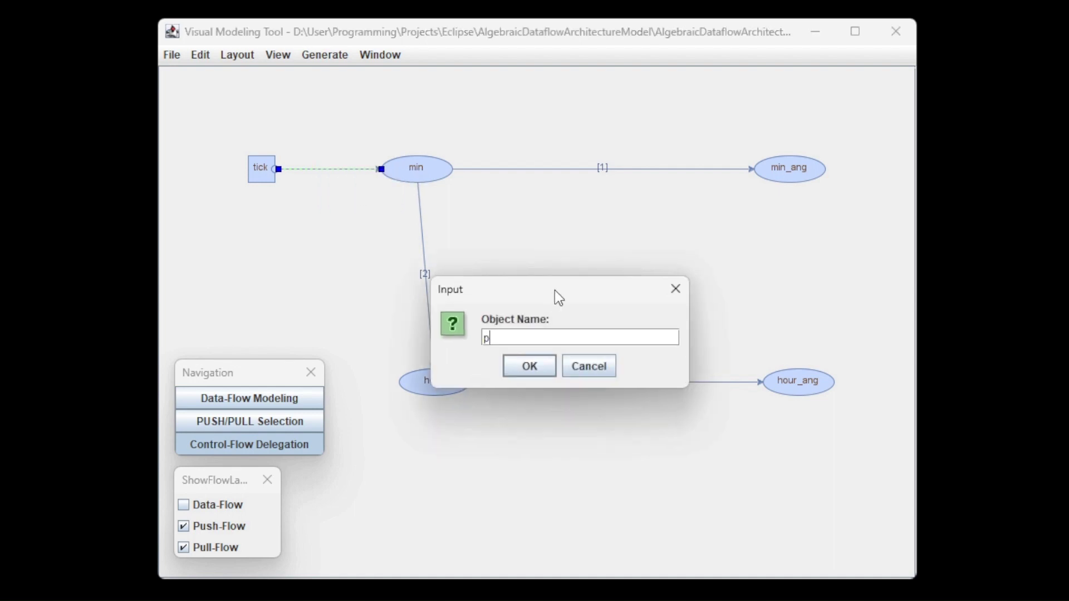
pyautogui.write('resenter')
pyautogui.press('Return')
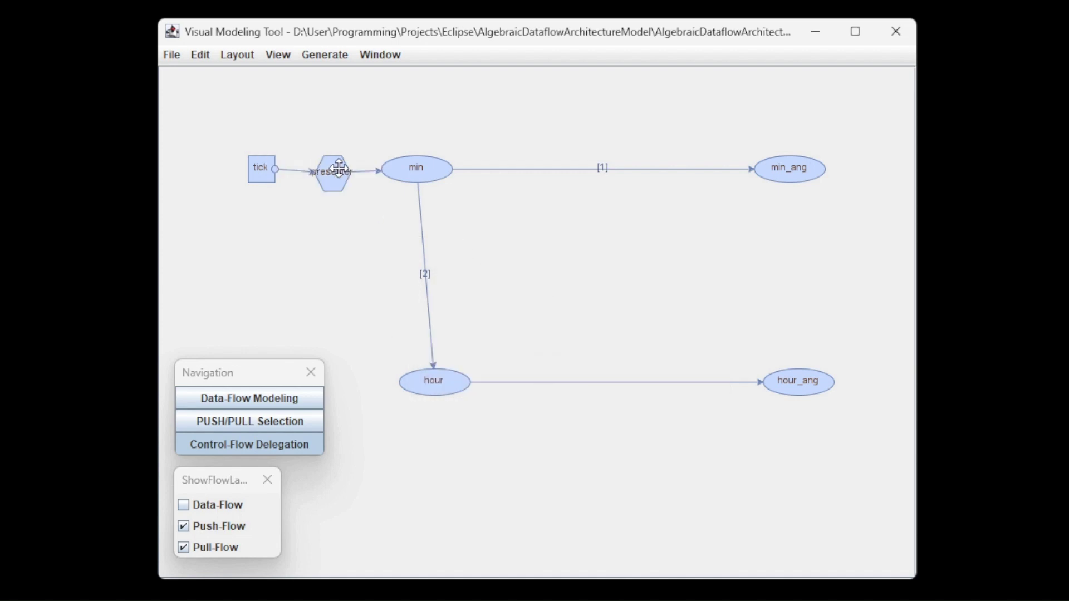
pyautogui.moveTo(339, 167); pyautogui.dragTo(608, 104)
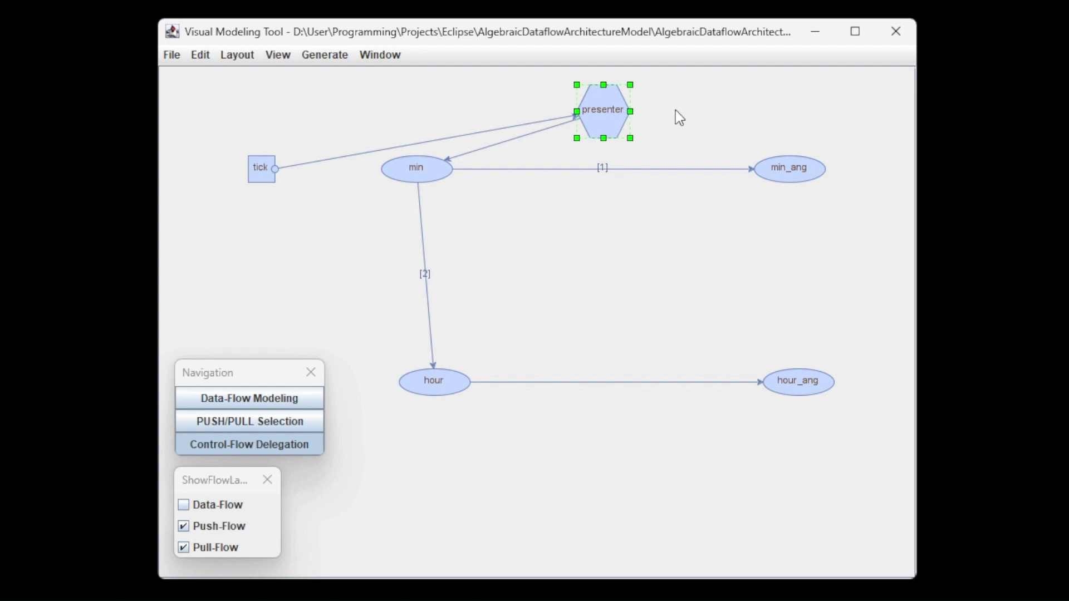
pyautogui.click(670, 374)
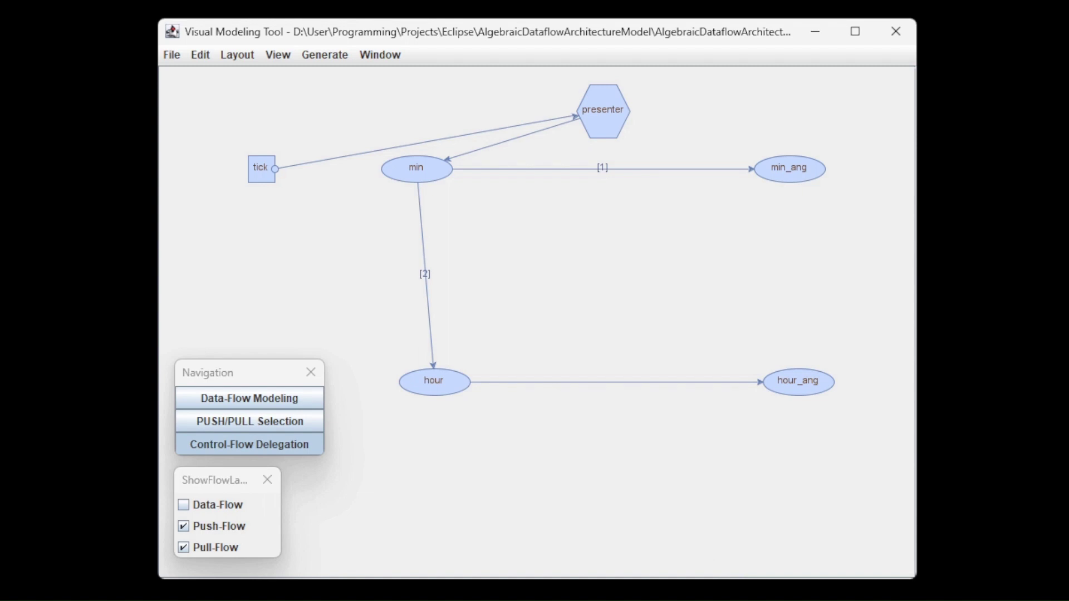
# Step: Delegate the calls to min_ang and hour_ang to the presenter mediator
pyautogui.click(678, 174)
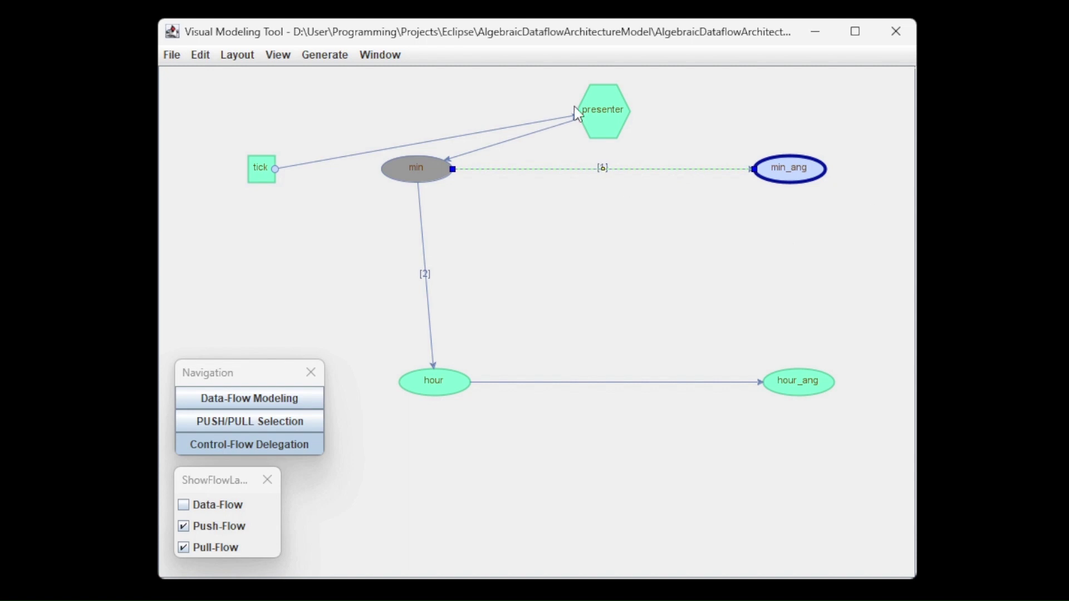
pyautogui.click(612, 106)
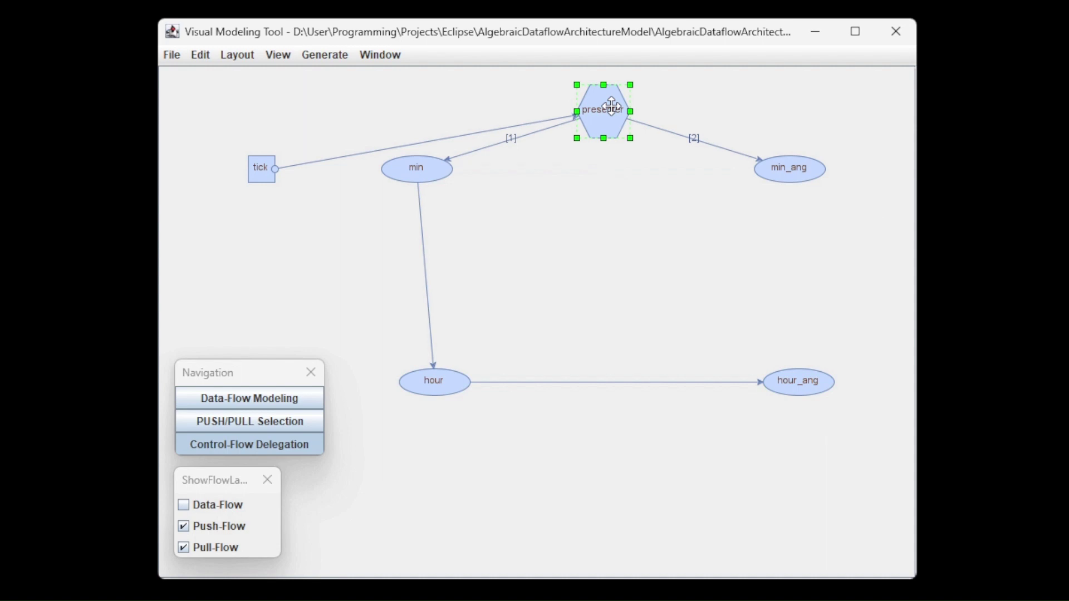
pyautogui.click(768, 278)
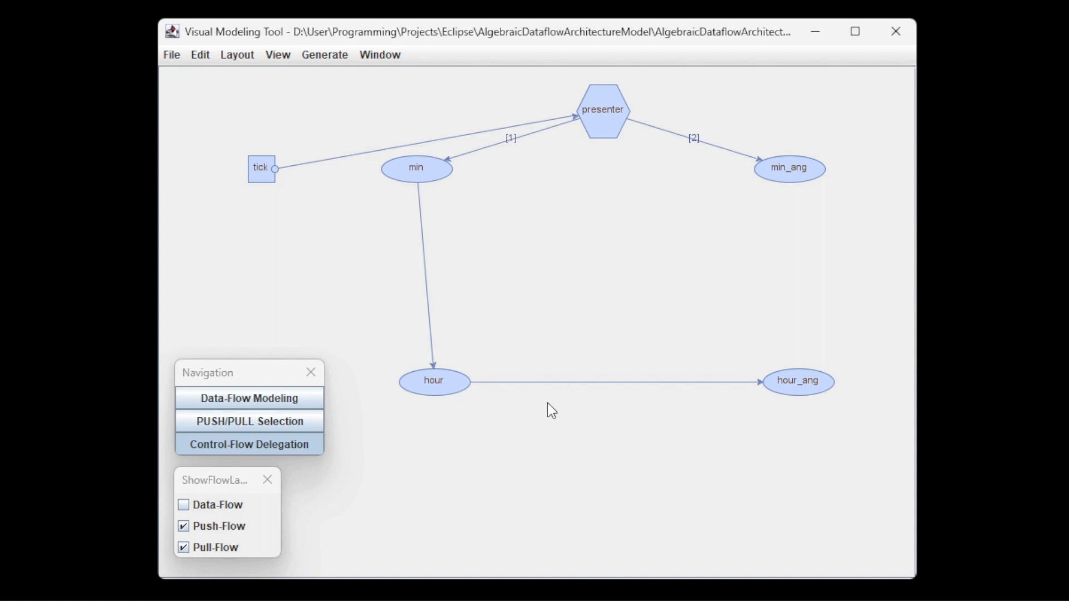
pyautogui.click(551, 384)
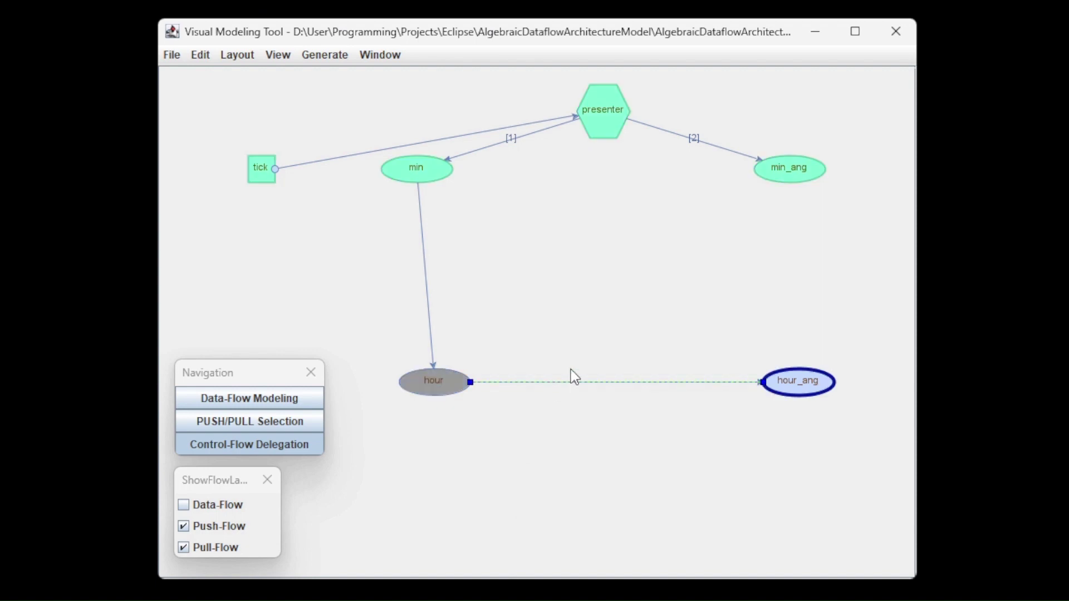
pyautogui.moveTo(613, 122); pyautogui.dragTo(610, 119)
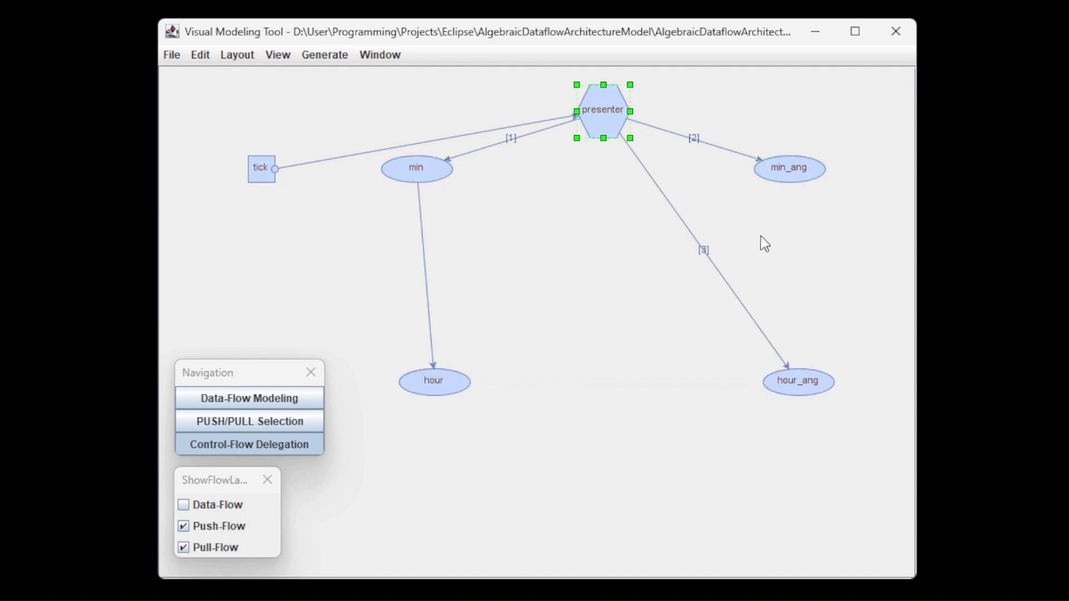
pyautogui.click(837, 351)
# Step: Generate the plain Java prototype and save it in the clock folder
pyautogui.click(328, 56)
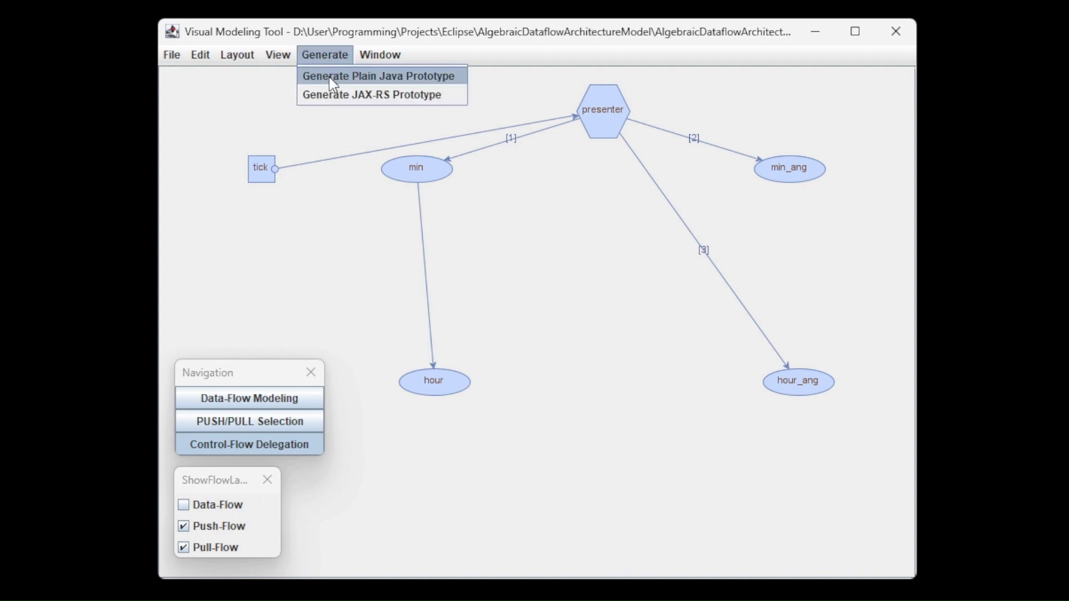
pyautogui.click(329, 77)
pyautogui.doubleClick(365, 298)
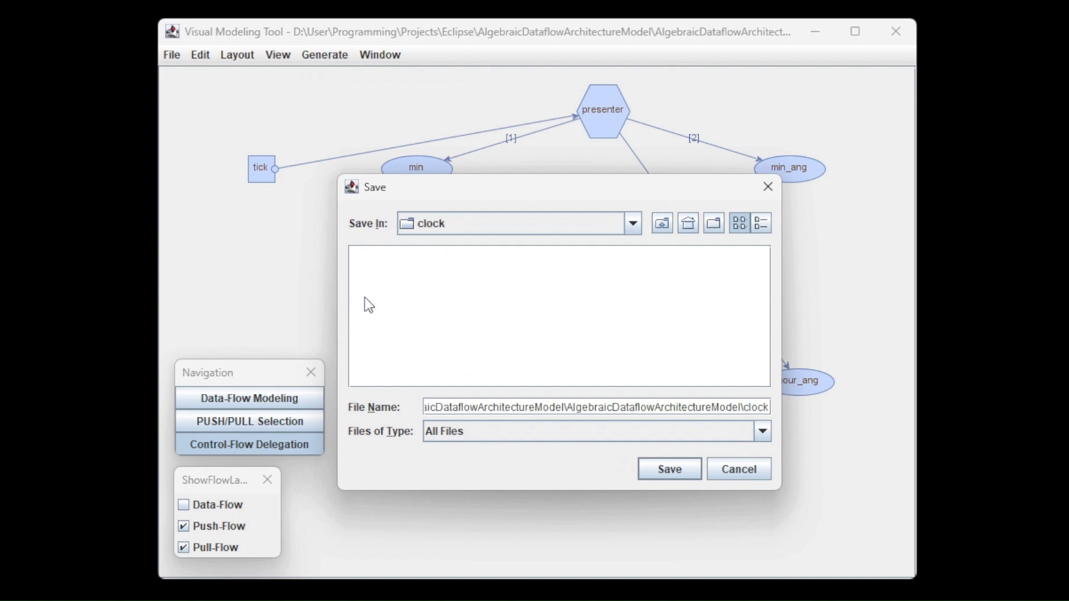
pyautogui.click(658, 476)
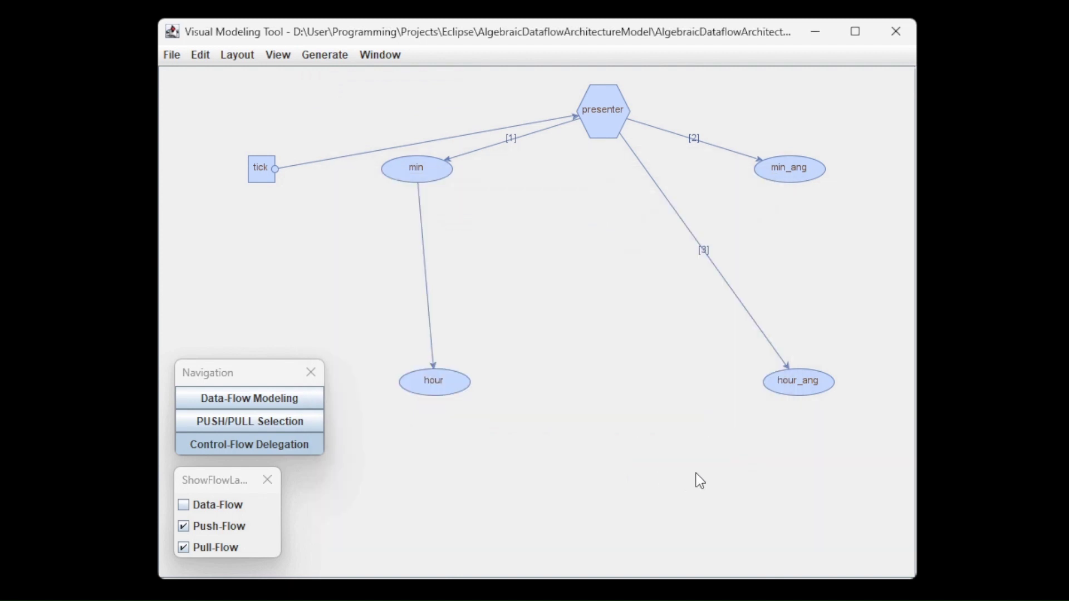